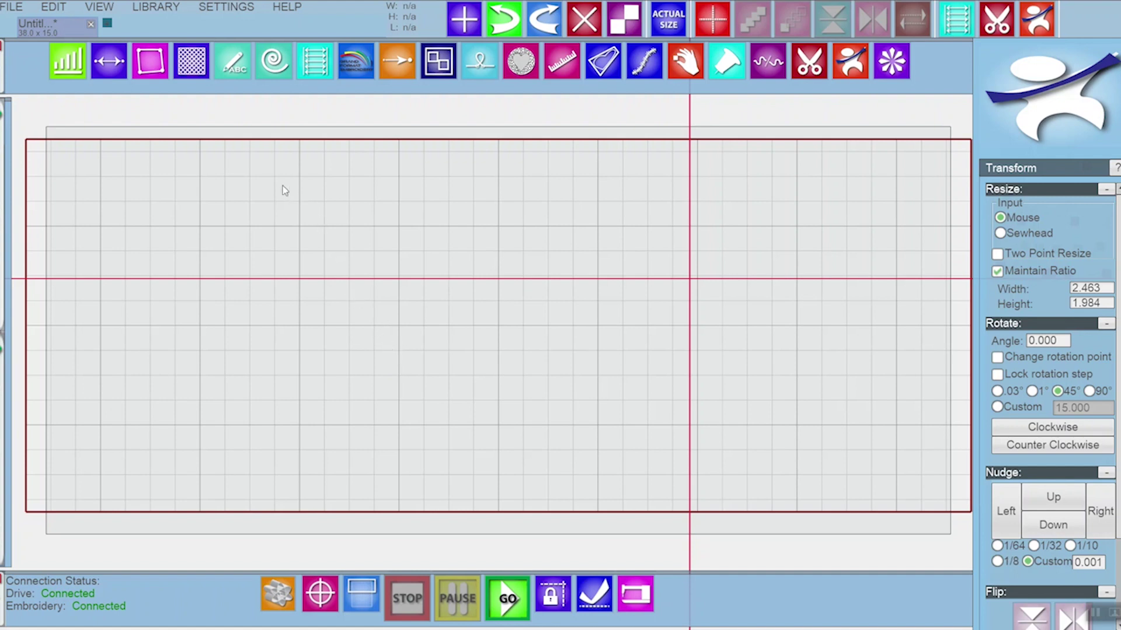
- Choose Resizable Image from the Settings menu's Add Image options
{"action": "left_click", "coordinate": [226, 8]}
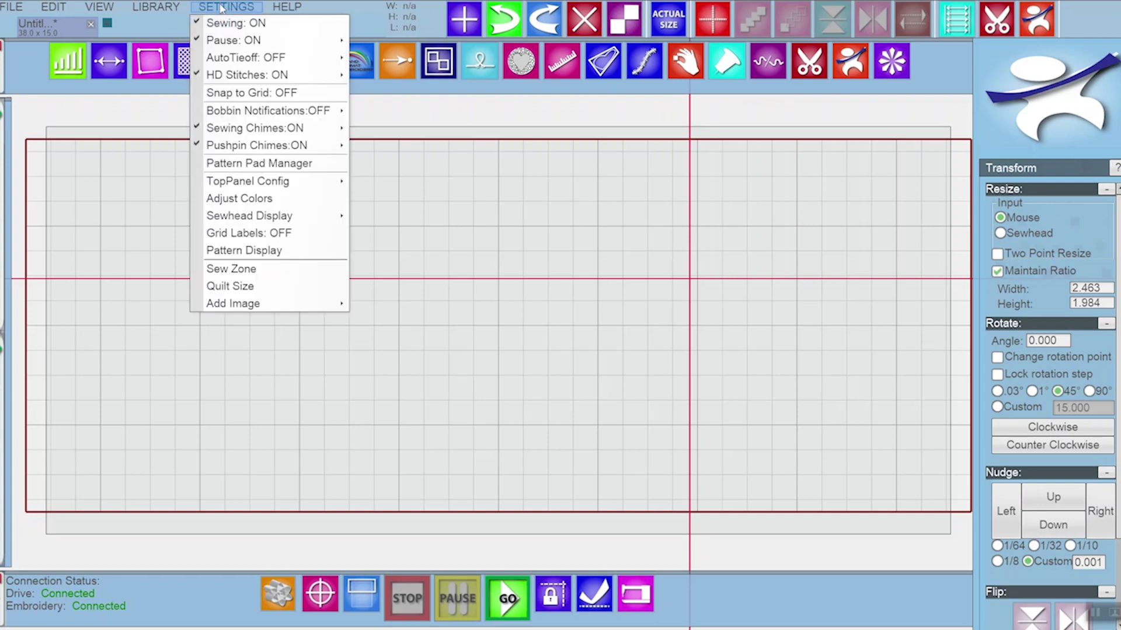
{"action": "mouse_move", "coordinate": [235, 304]}
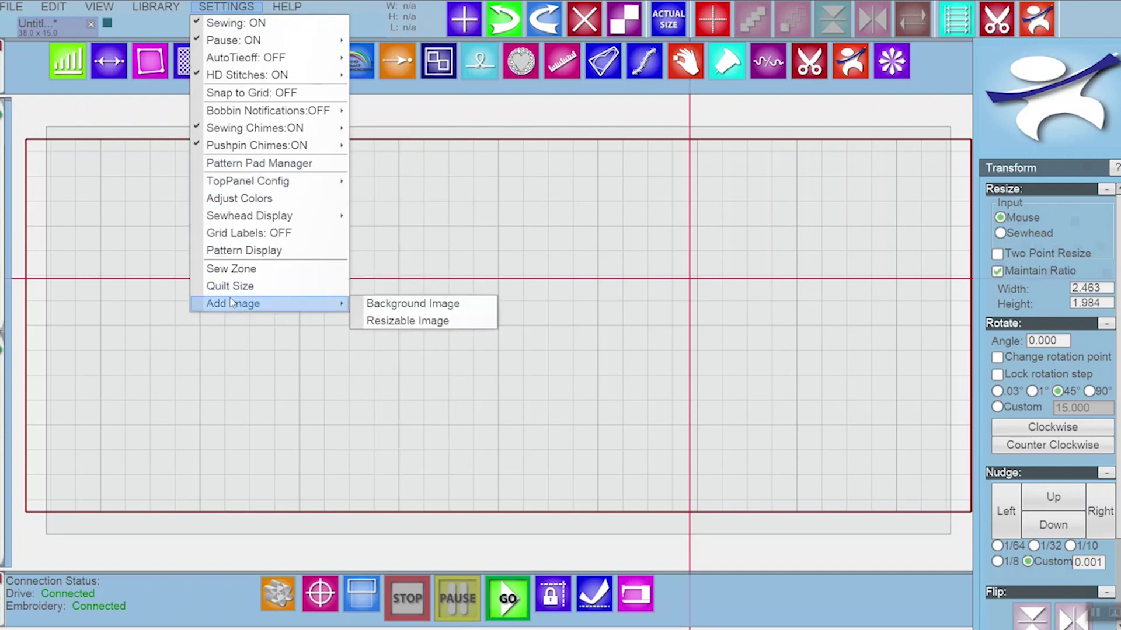
{"action": "left_click", "coordinate": [392, 326]}
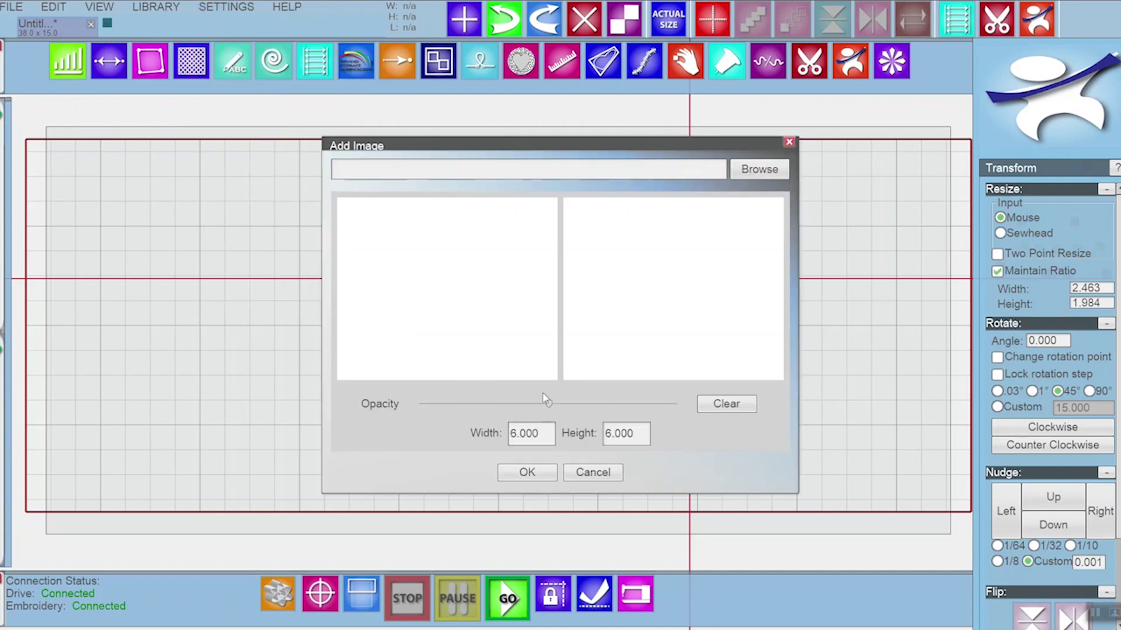
- Import 20230221_121809.jpg onto the quilt grid as a 6.000 x 6.000 resizable image
{"action": "left_click", "coordinate": [769, 176]}
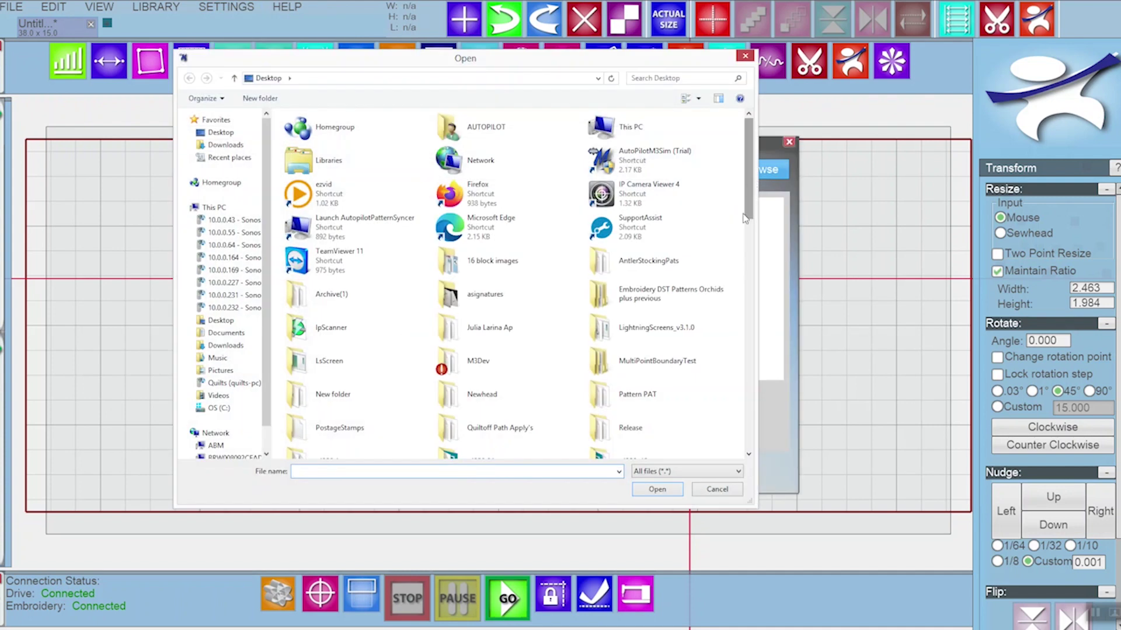
{"action": "left_click_drag", "start_coordinate": [752, 175], "coordinate": [753, 229]}
{"action": "double_click", "coordinate": [624, 373]}
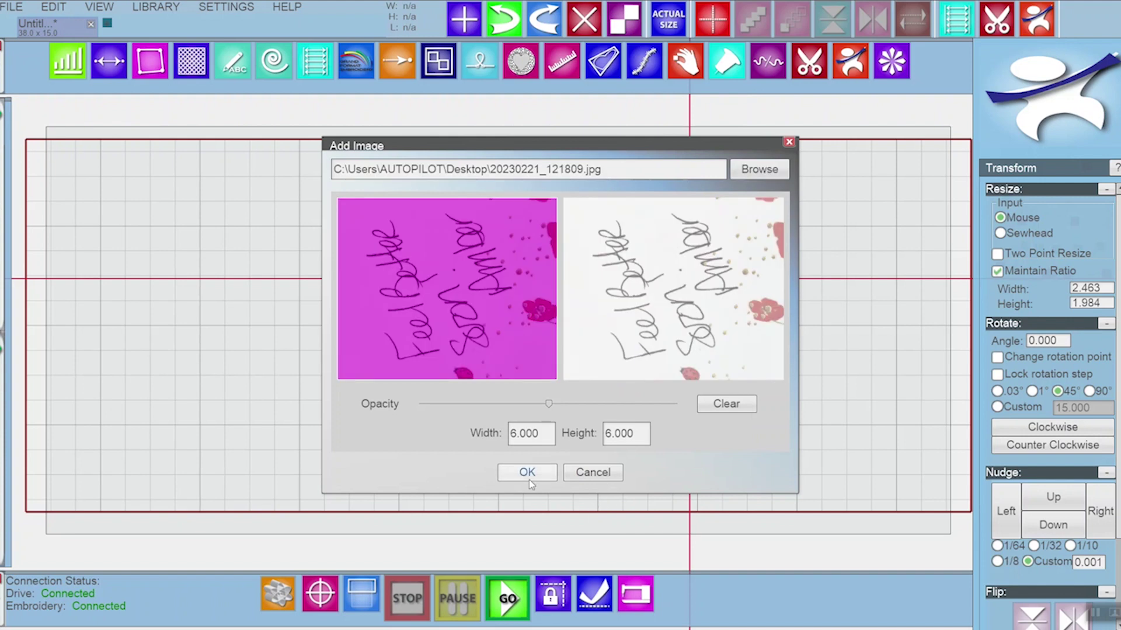
{"action": "left_click", "coordinate": [527, 473]}
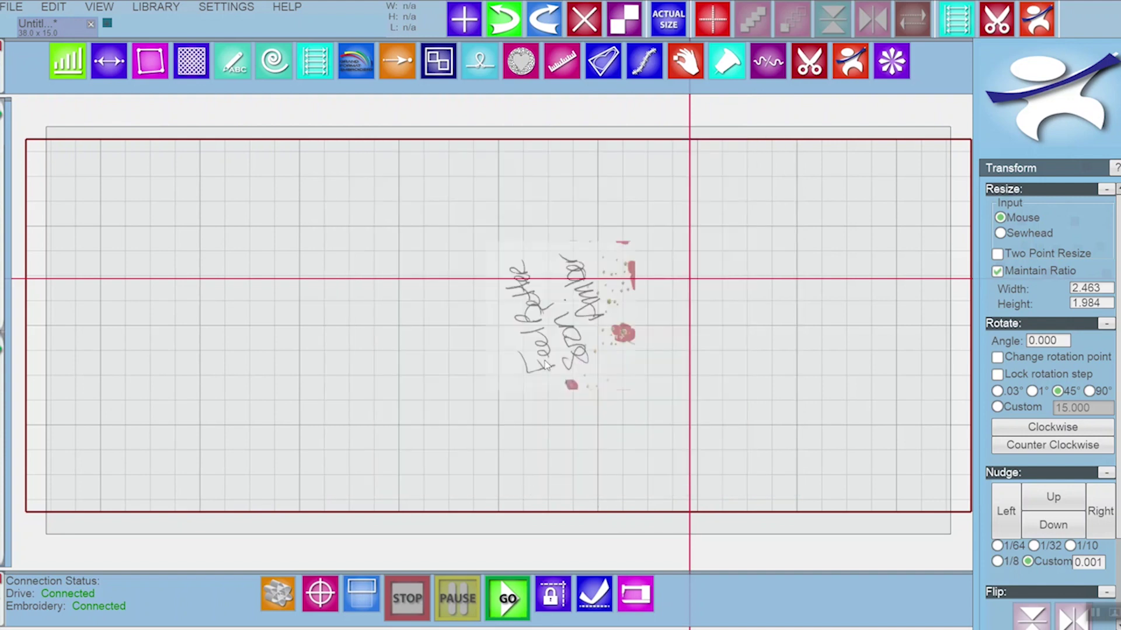
- Rotate the photo to -90.419° so the writing is level, and enlarge it to 14.530 x 14.530
{"action": "left_click_drag", "start_coordinate": [739, 316], "coordinate": [560, 482]}
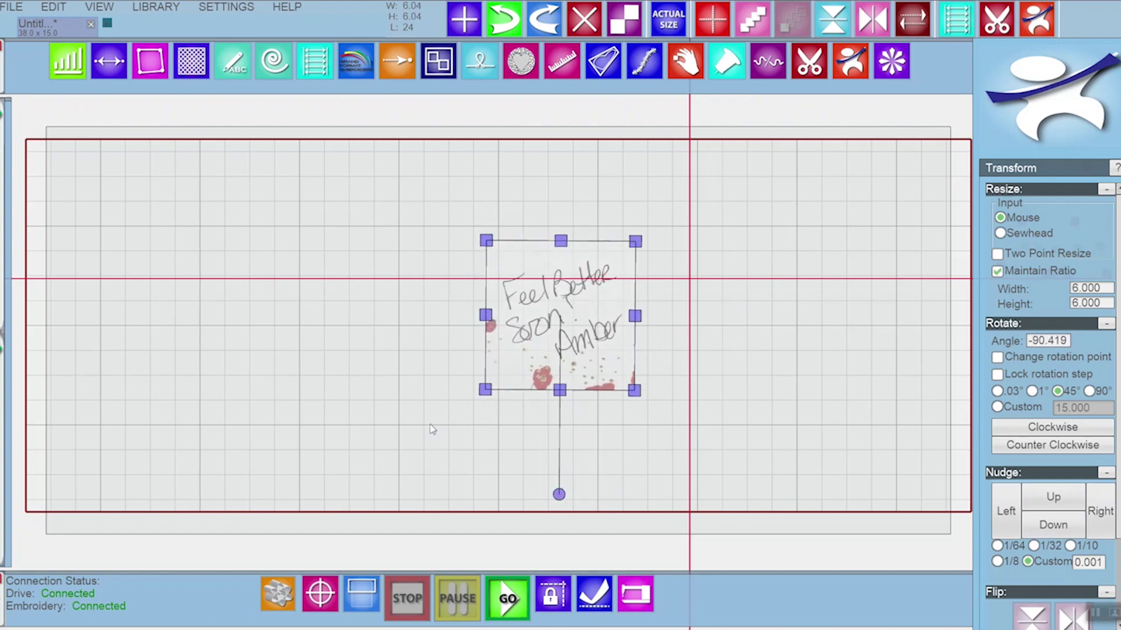
{"action": "left_click_drag", "start_coordinate": [485, 391], "coordinate": [353, 519]}
{"action": "left_click_drag", "start_coordinate": [356, 241], "coordinate": [196, 159]}
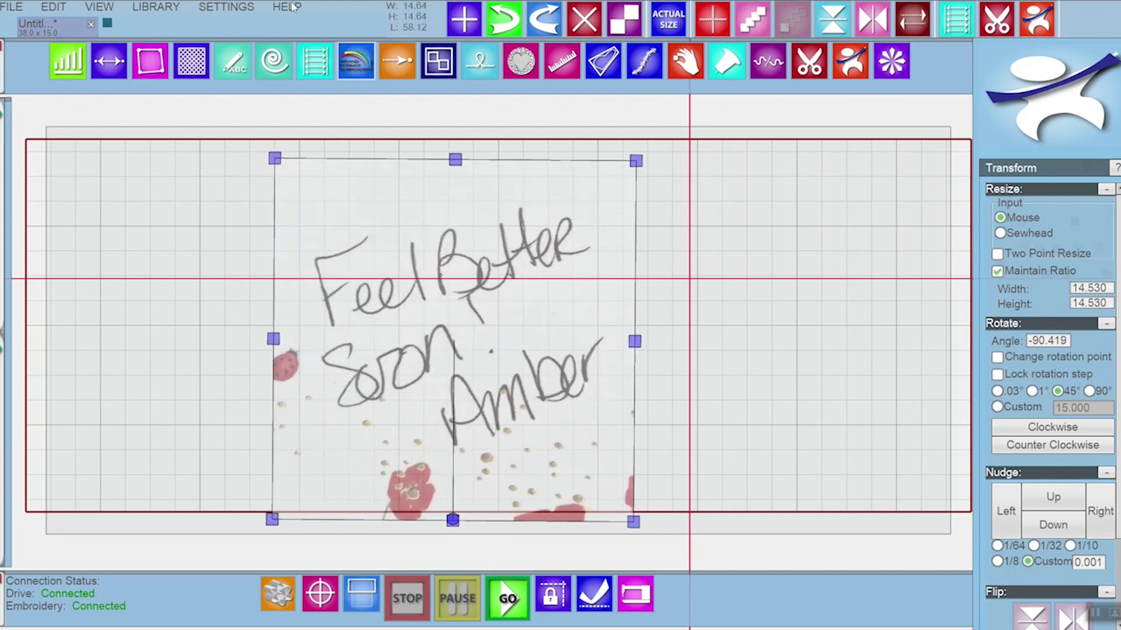
- Activate the Draw Text tool and begin a new line-segment path, zoomed in on 'Amber'
{"action": "left_click", "coordinate": [234, 70]}
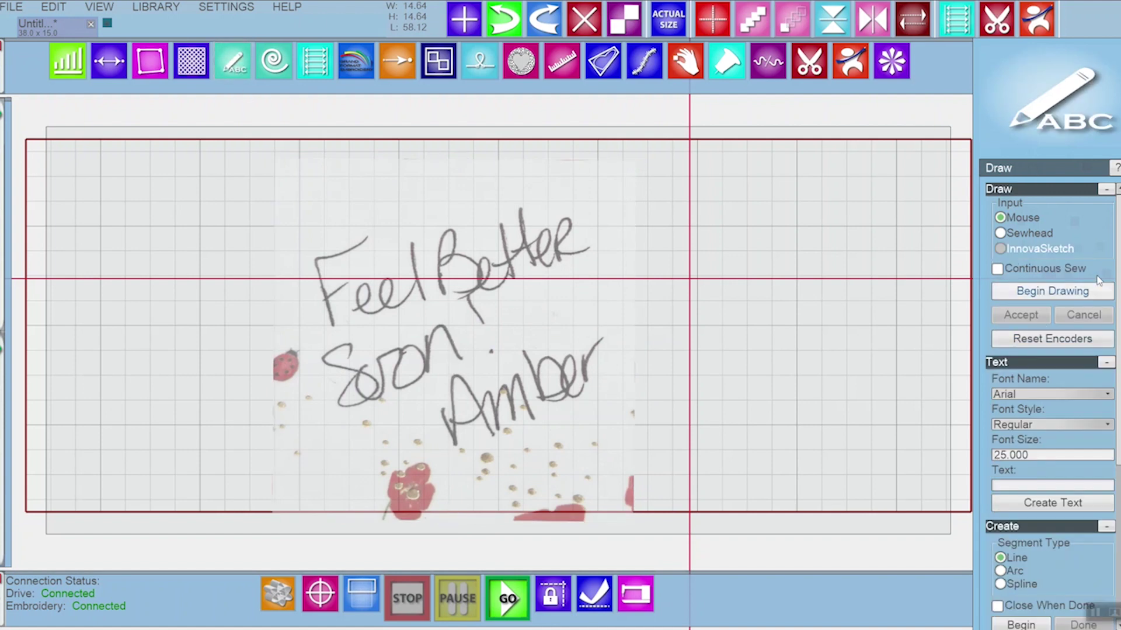
{"action": "scroll", "coordinate": [1119, 228], "scroll_direction": "down", "scroll_amount": 4}
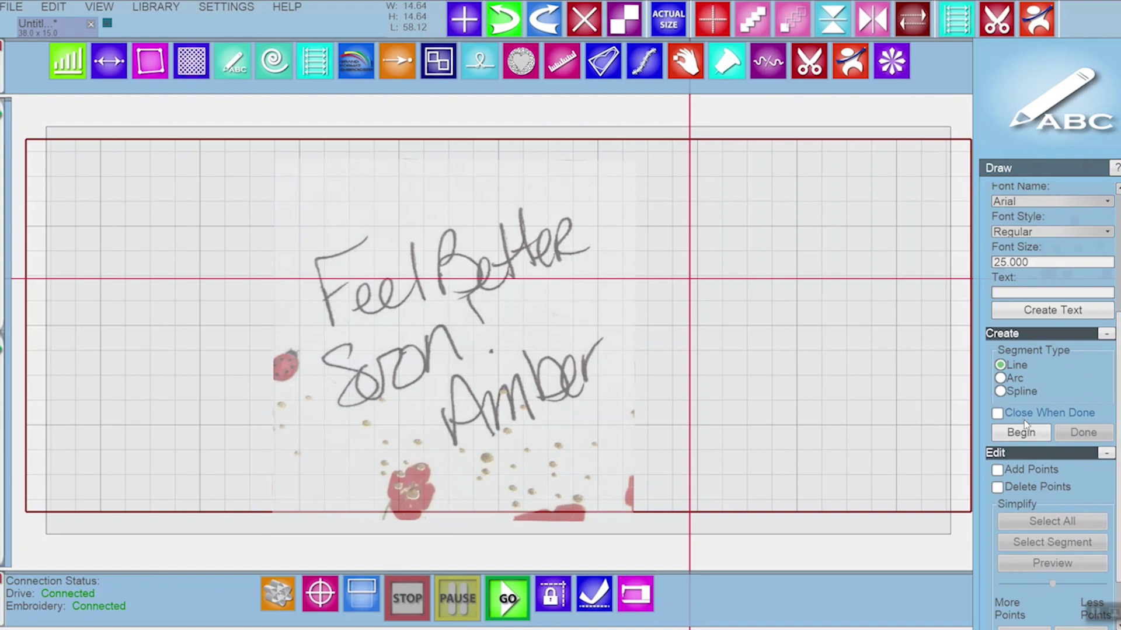
{"action": "left_click", "coordinate": [1022, 439]}
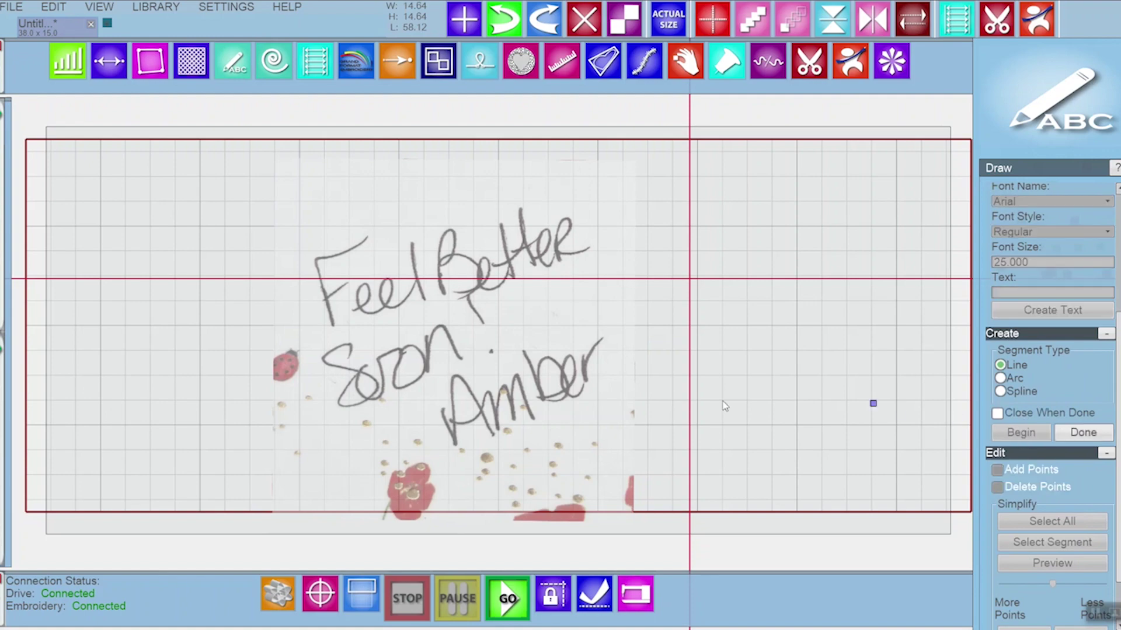
{"action": "scroll", "coordinate": [517, 423], "scroll_direction": "up", "scroll_amount": 1}
{"action": "scroll", "coordinate": [467, 435], "scroll_direction": "up", "scroll_amount": 5}
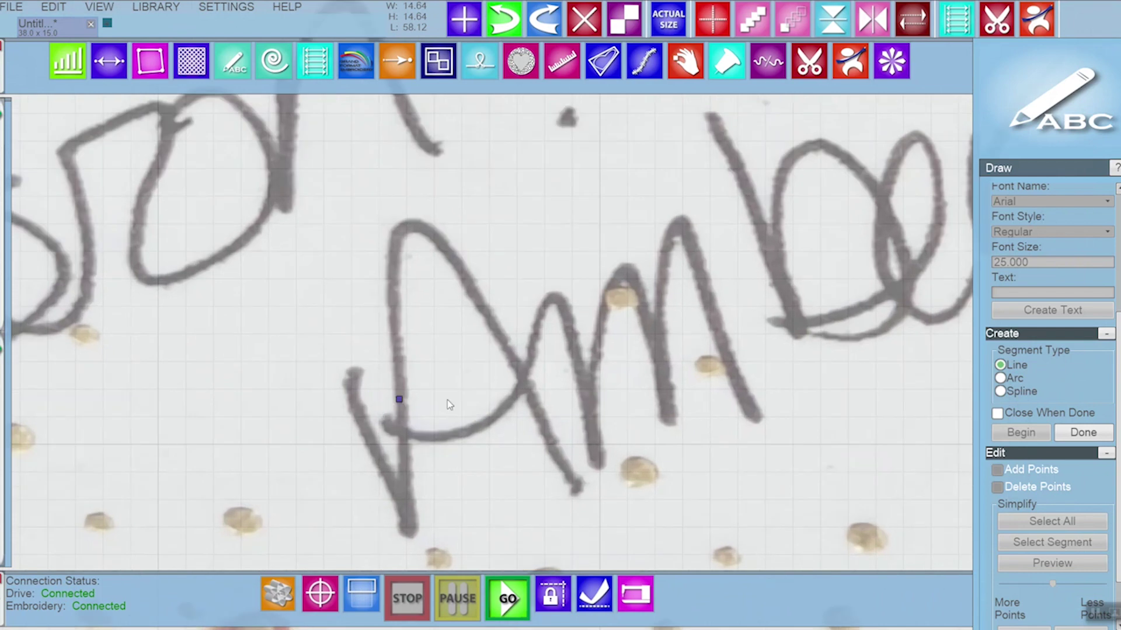
{"action": "scroll", "coordinate": [470, 417], "scroll_direction": "down", "scroll_amount": 1}
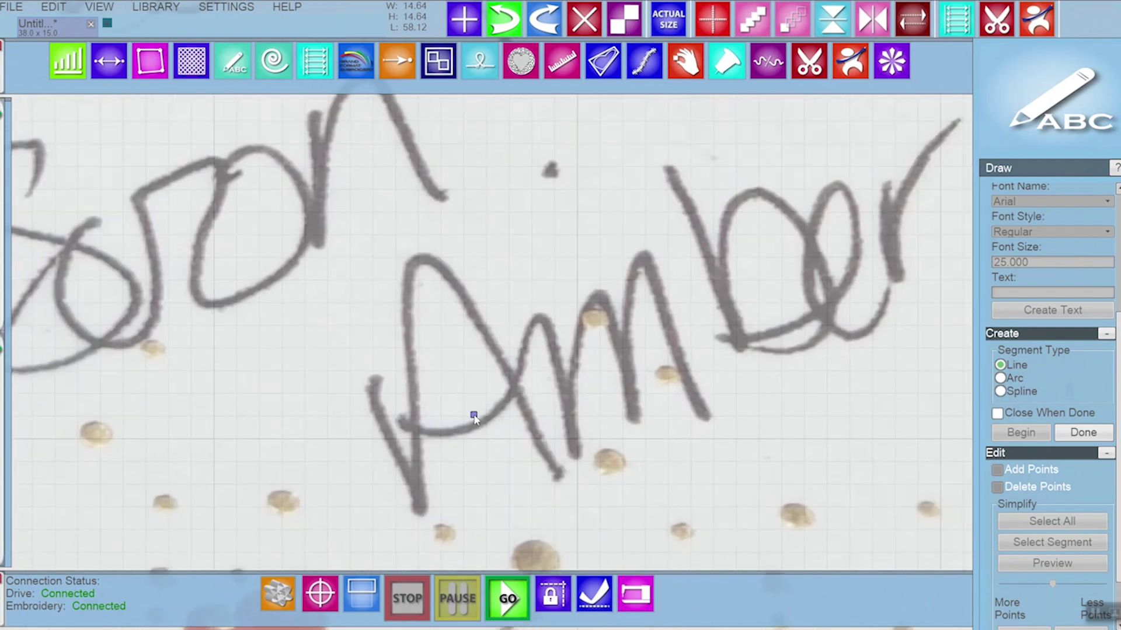
- Place eleven points along the A's tail, left leg, top and right leg
{"action": "left_click", "coordinate": [376, 380]}
{"action": "left_click", "coordinate": [372, 399]}
{"action": "left_click", "coordinate": [398, 456]}
{"action": "left_click", "coordinate": [418, 508]}
{"action": "left_click", "coordinate": [412, 422]}
{"action": "left_click", "coordinate": [408, 314]}
{"action": "left_click", "coordinate": [409, 270]}
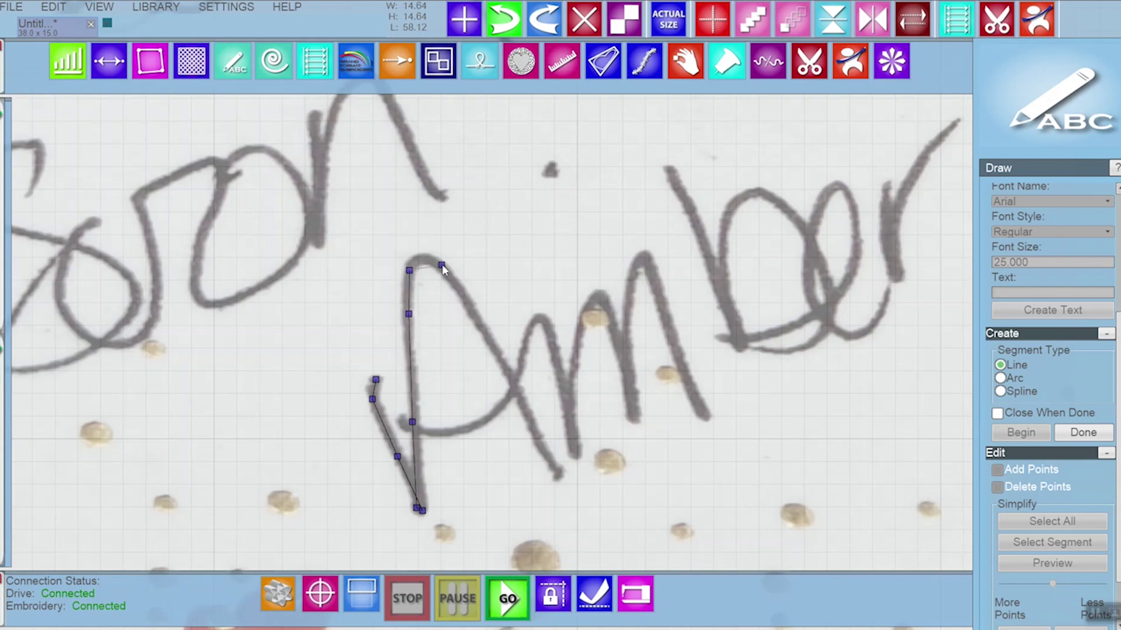
{"action": "left_click", "coordinate": [443, 265]}
{"action": "left_click", "coordinate": [495, 351]}
{"action": "left_click", "coordinate": [529, 425]}
{"action": "left_click", "coordinate": [559, 478]}
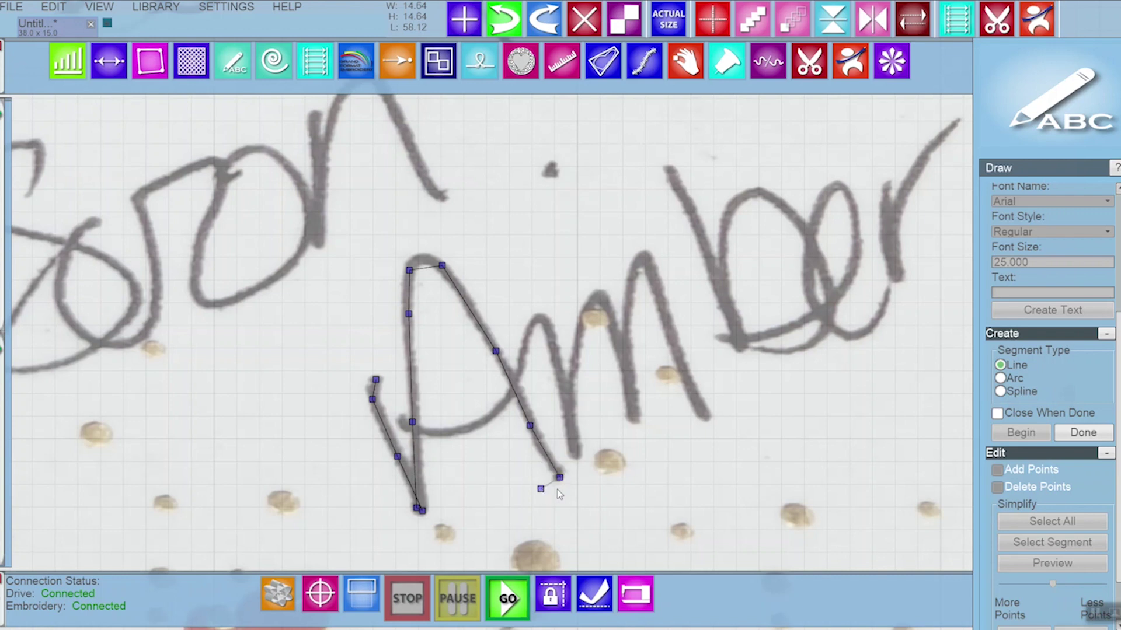
- Finish the A's path and select the traced outline
{"action": "left_click", "coordinate": [1071, 435]}
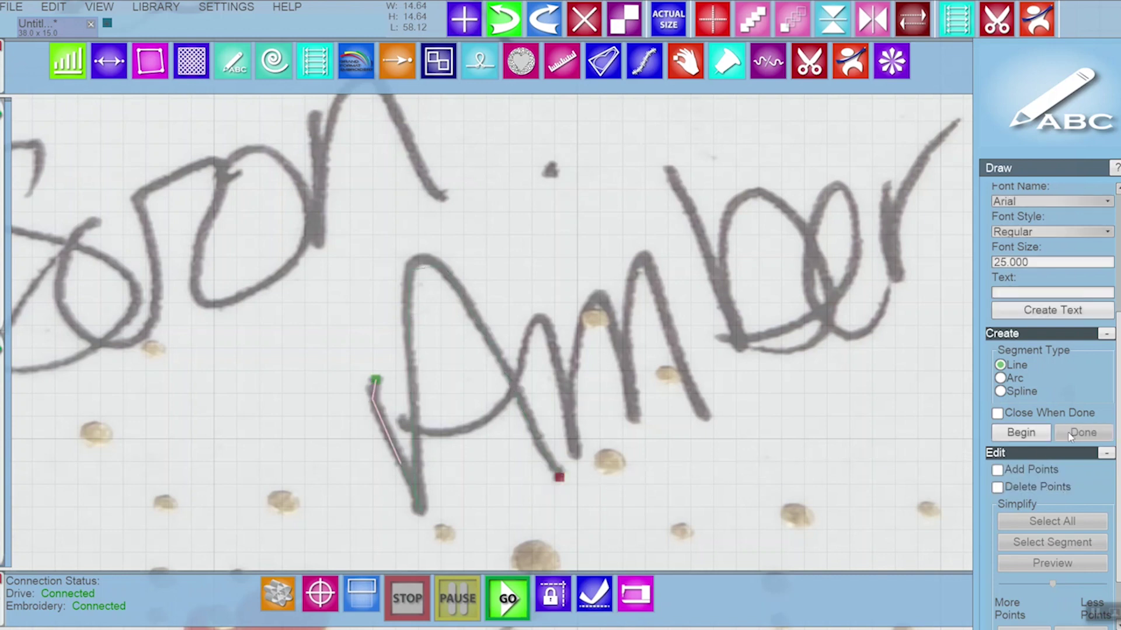
{"action": "left_click", "coordinate": [476, 319]}
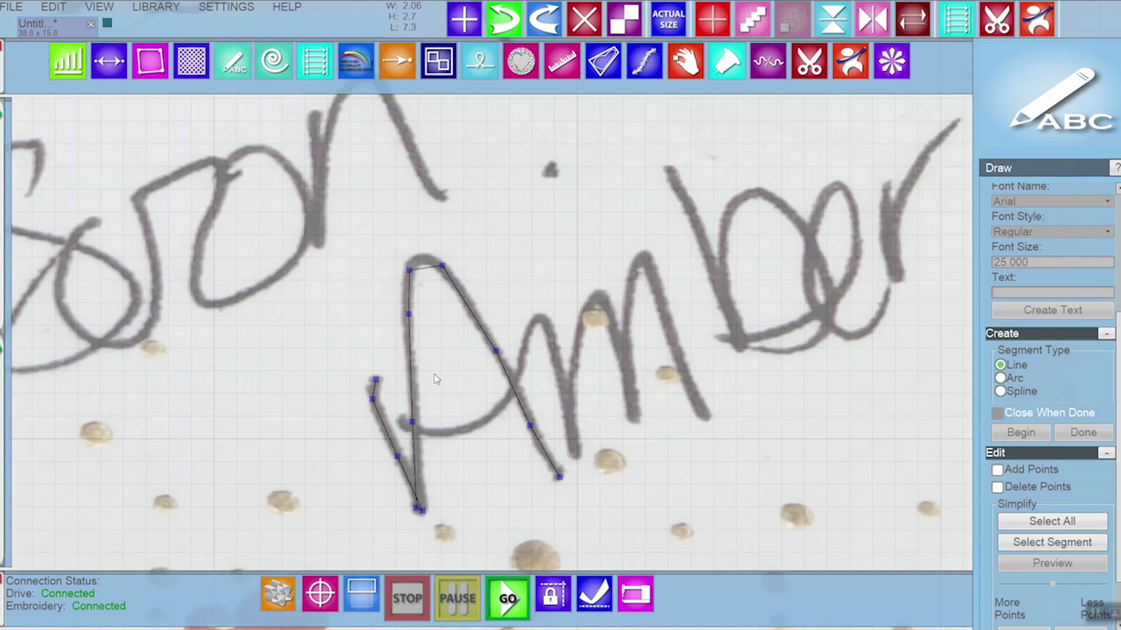
{"action": "scroll", "coordinate": [437, 364], "scroll_direction": "up", "scroll_amount": 2}
{"action": "scroll", "coordinate": [439, 436], "scroll_direction": "down", "scroll_amount": 1}
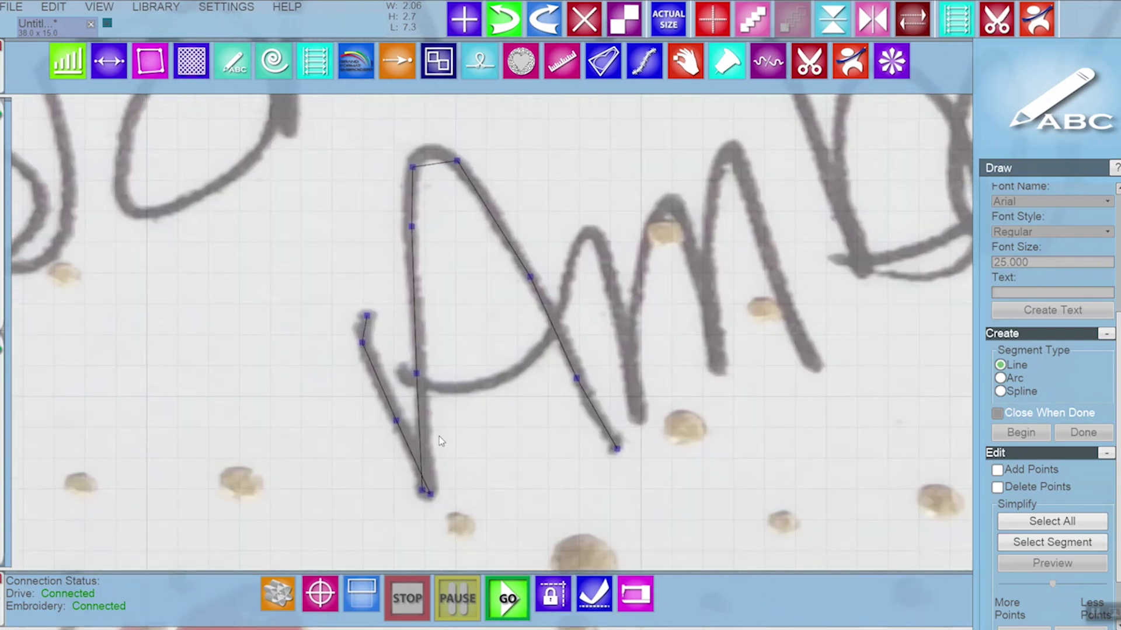
- Curve the A's tail segment and bend it to match the handwritten stroke
{"action": "right_click", "coordinate": [363, 327]}
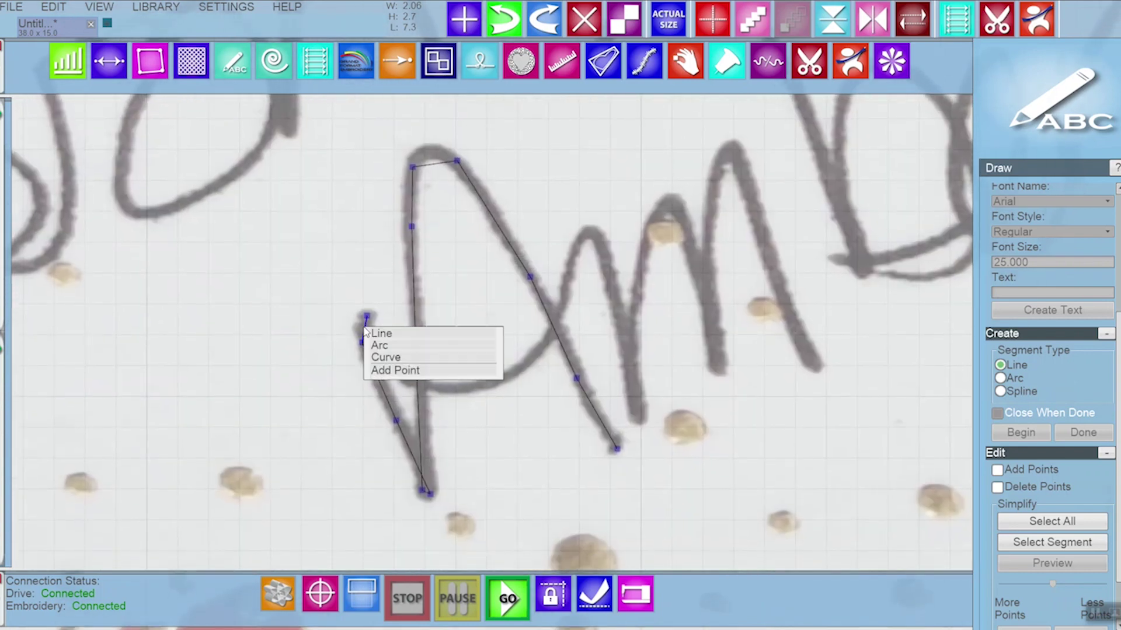
{"action": "left_click", "coordinate": [380, 358]}
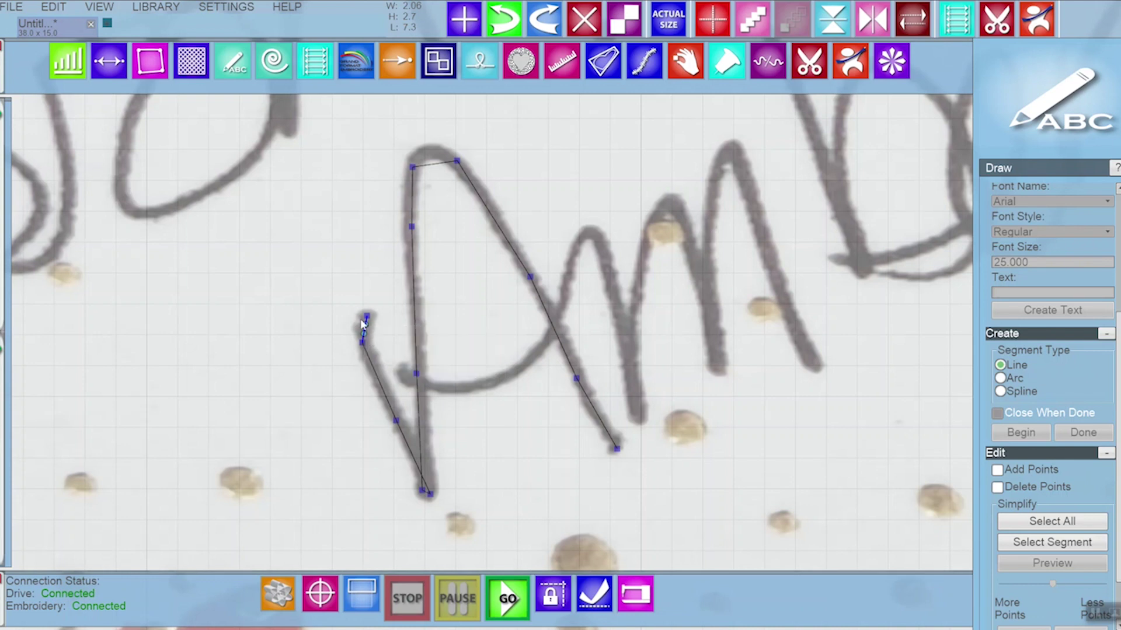
{"action": "left_click_drag", "start_coordinate": [365, 324], "coordinate": [359, 338]}
{"action": "left_click_drag", "start_coordinate": [364, 349], "coordinate": [364, 354]}
- Add points to the lower left leg and curve the bottom segment onto the stroke
{"action": "right_click", "coordinate": [413, 453]}
{"action": "left_click", "coordinate": [444, 496]}
{"action": "mouse_move", "coordinate": [414, 444]}
{"action": "left_mouse_down"}
{"action": "mouse_move", "coordinate": [421, 489]}
{"action": "mouse_move", "coordinate": [415, 454]}
{"action": "left_mouse_up"}
{"action": "right_click", "coordinate": [418, 475]}
{"action": "left_click", "coordinate": [423, 484]}
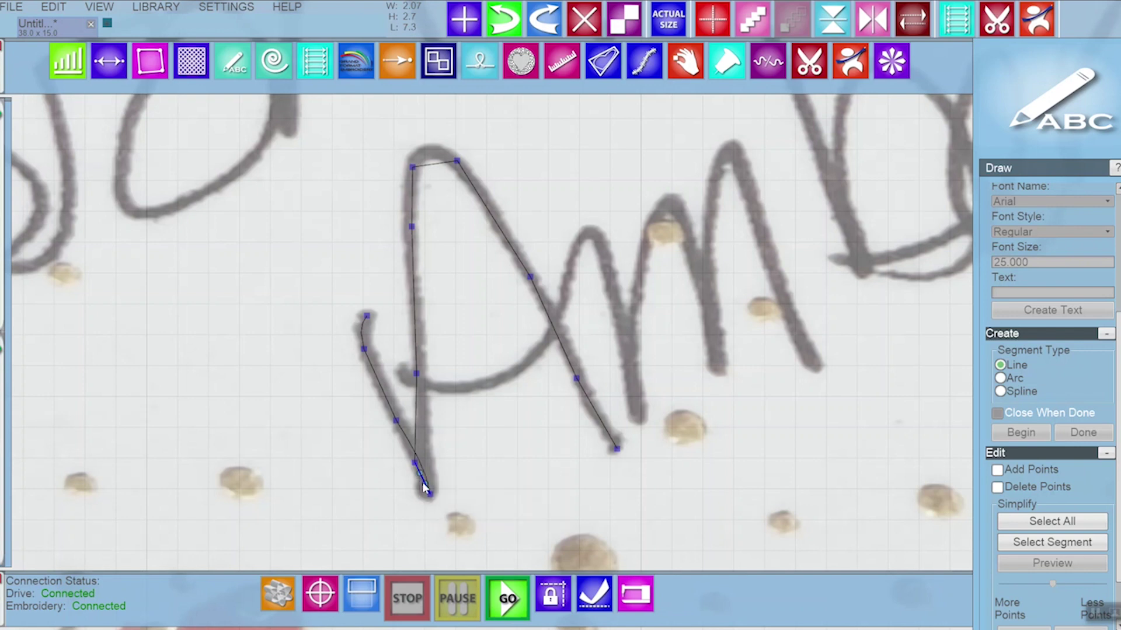
{"action": "left_click_drag", "start_coordinate": [414, 462], "coordinate": [420, 470]}
{"action": "right_click", "coordinate": [419, 419]}
{"action": "left_click", "coordinate": [429, 446]}
{"action": "left_click", "coordinate": [420, 466]}
{"action": "left_click_drag", "start_coordinate": [417, 479], "coordinate": [419, 480]}
- Move the upper left-leg point onto the stroke and curve that segment to follow it
{"action": "left_click", "coordinate": [418, 372]}
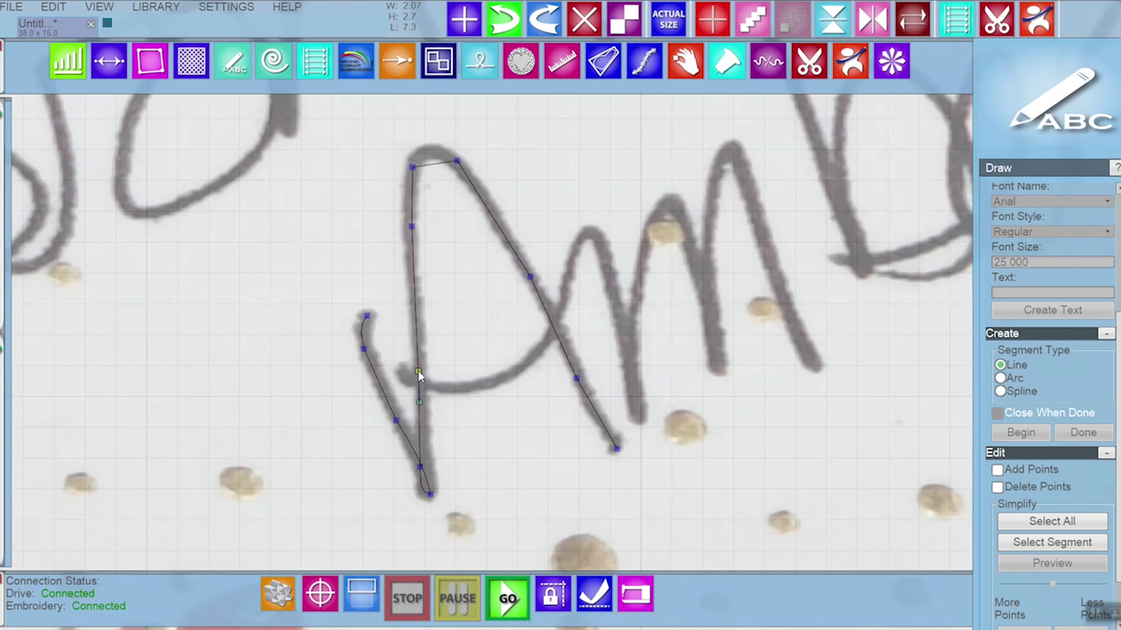
{"action": "left_click_drag", "start_coordinate": [412, 227], "coordinate": [409, 220]}
{"action": "right_click", "coordinate": [412, 273]}
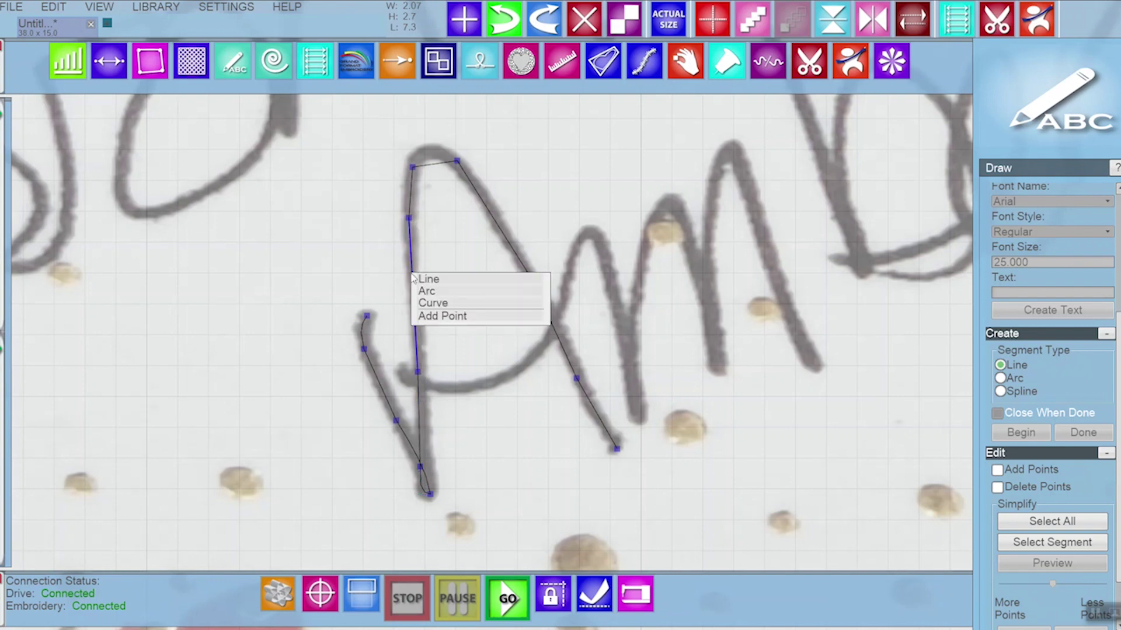
{"action": "left_click", "coordinate": [432, 303]}
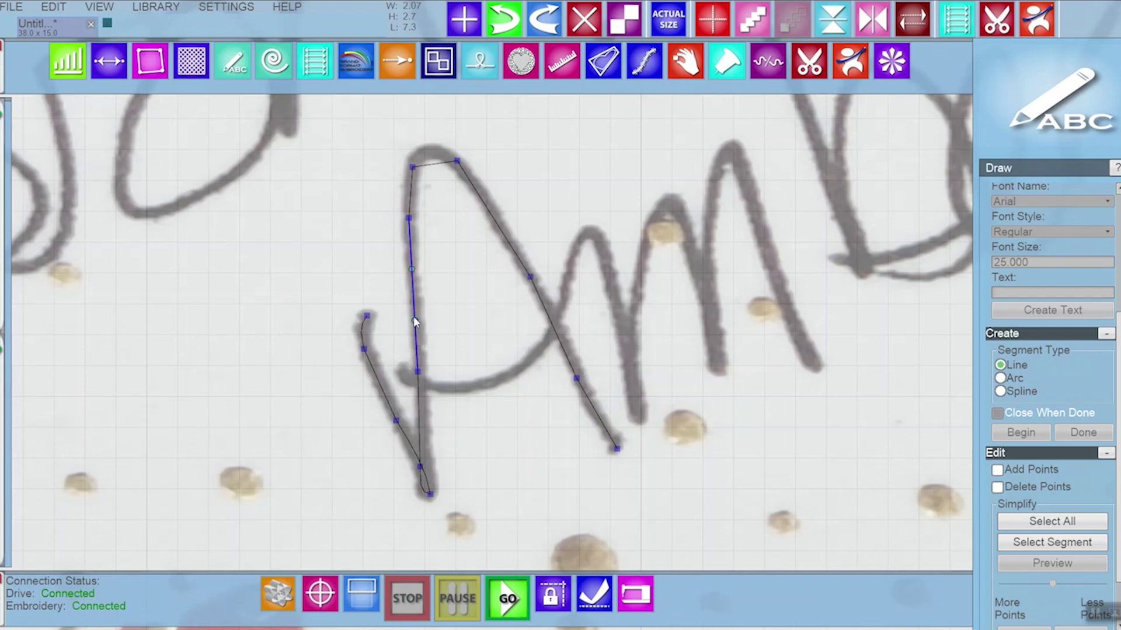
{"action": "left_click_drag", "start_coordinate": [414, 320], "coordinate": [417, 310]}
- Delete the top-left corner point and curve the A's top segment into a rounded arch
{"action": "right_click", "coordinate": [413, 168]}
{"action": "left_click", "coordinate": [429, 178]}
{"action": "right_click", "coordinate": [433, 197]}
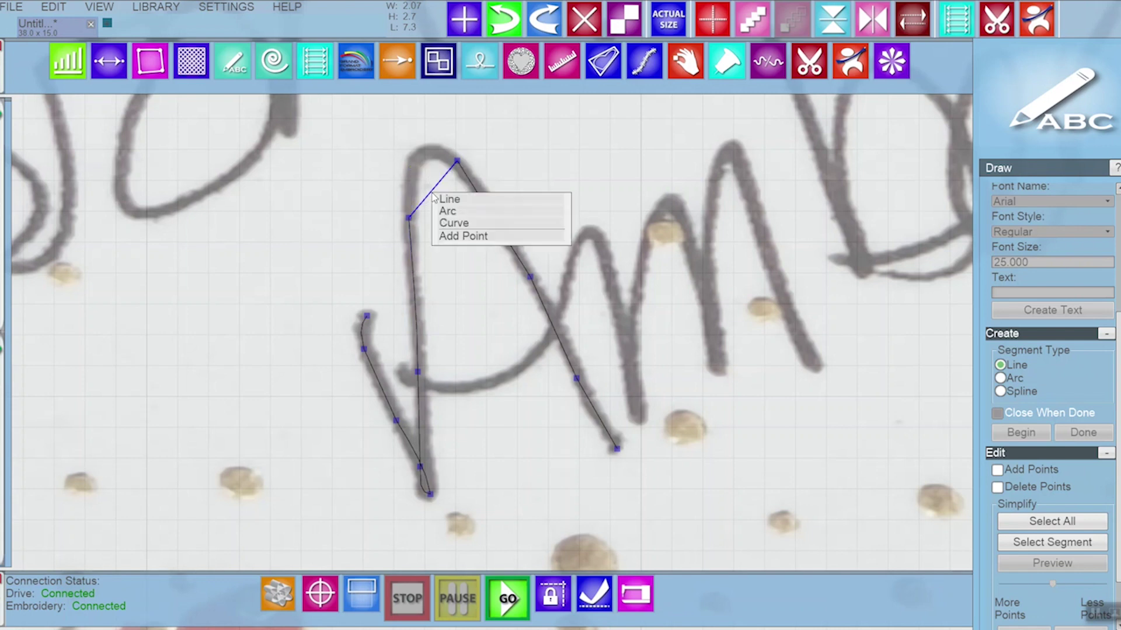
{"action": "left_click", "coordinate": [454, 224]}
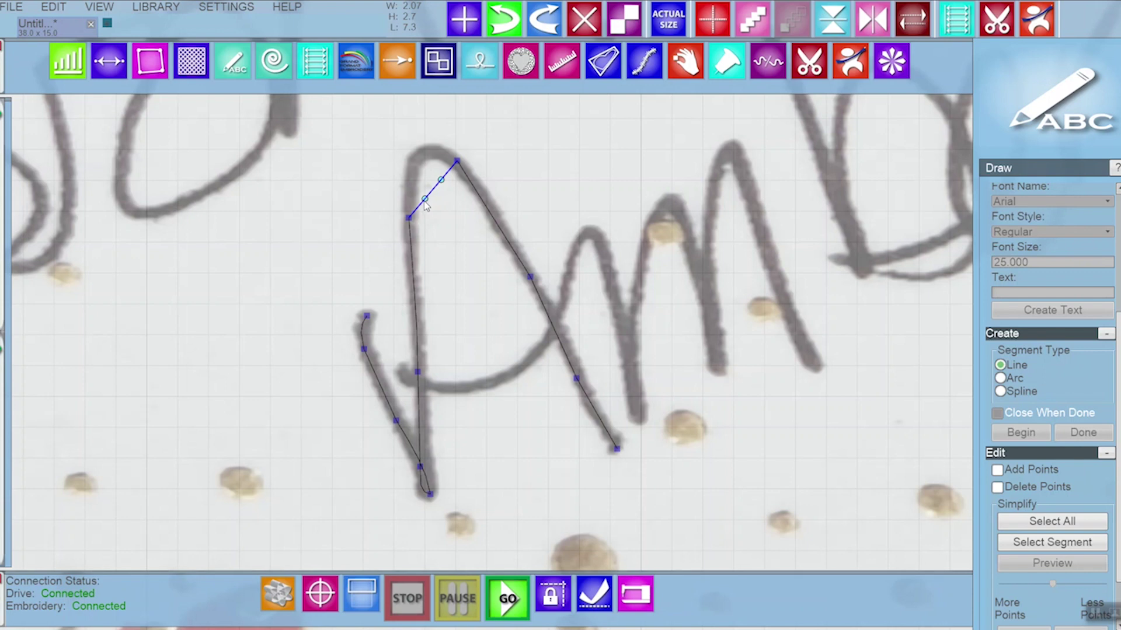
{"action": "mouse_move", "coordinate": [424, 199]}
{"action": "left_mouse_down"}
{"action": "mouse_move", "coordinate": [402, 159]}
{"action": "mouse_move", "coordinate": [432, 165]}
{"action": "mouse_move", "coordinate": [422, 133]}
{"action": "left_mouse_up"}
{"action": "left_click_drag", "start_coordinate": [400, 159], "coordinate": [399, 154]}
- Curve the upper right-leg segment and align it with the handwritten stroke
{"action": "right_click", "coordinate": [501, 229]}
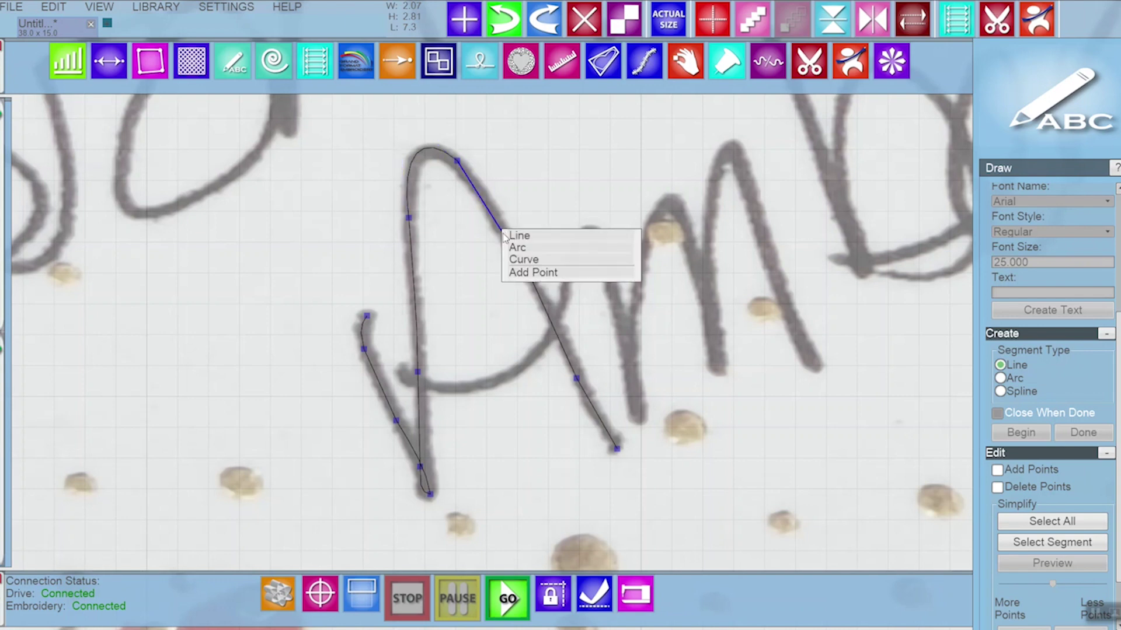
{"action": "left_click", "coordinate": [523, 259]}
{"action": "left_click_drag", "start_coordinate": [482, 199], "coordinate": [493, 202]}
{"action": "left_click_drag", "start_coordinate": [508, 240], "coordinate": [520, 257]}
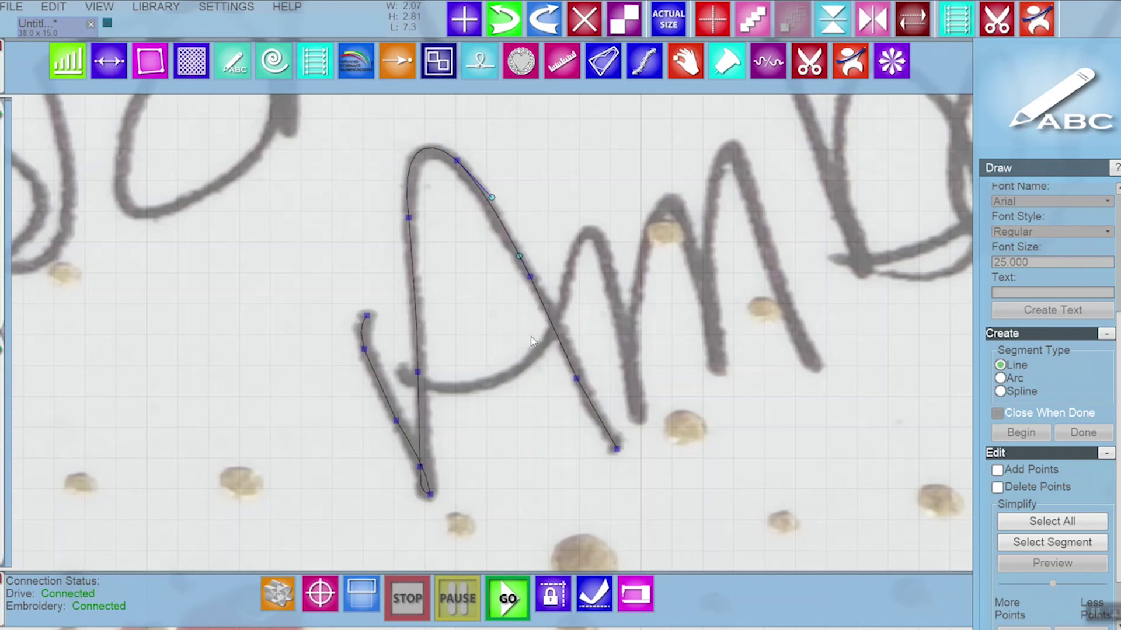
- Curve the middle and final right-leg segments to follow the stroke to the path's end
{"action": "right_click", "coordinate": [555, 330]}
{"action": "left_click", "coordinate": [575, 362]}
{"action": "left_click_drag", "start_coordinate": [561, 345], "coordinate": [565, 341]}
{"action": "left_click_drag", "start_coordinate": [577, 378], "coordinate": [579, 382]}
{"action": "right_click", "coordinate": [595, 411]}
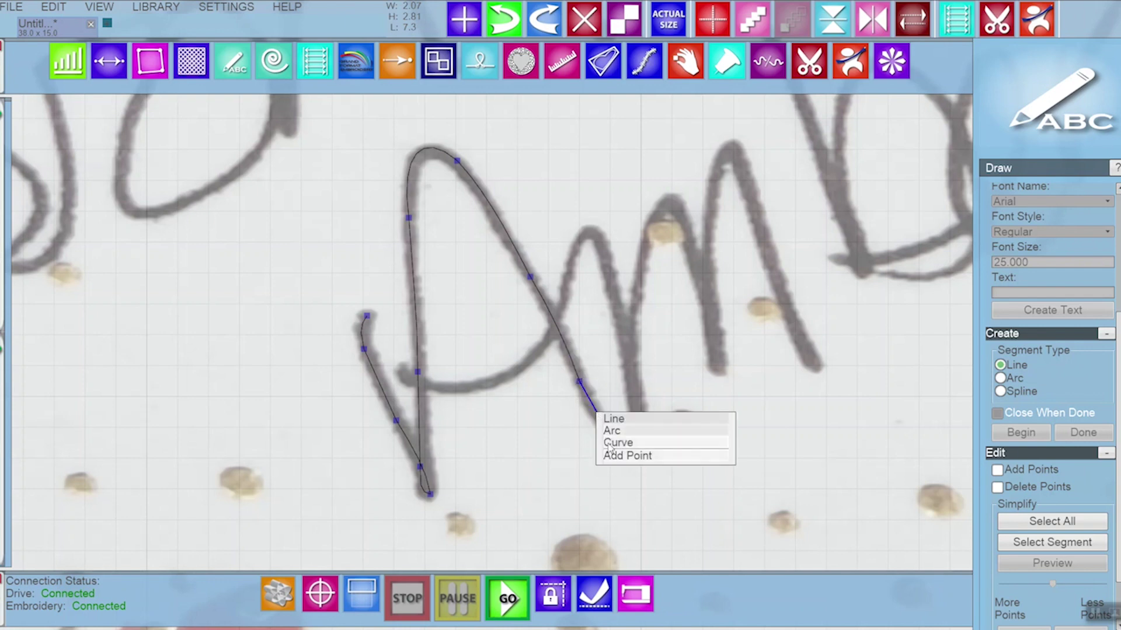
{"action": "left_click", "coordinate": [610, 444]}
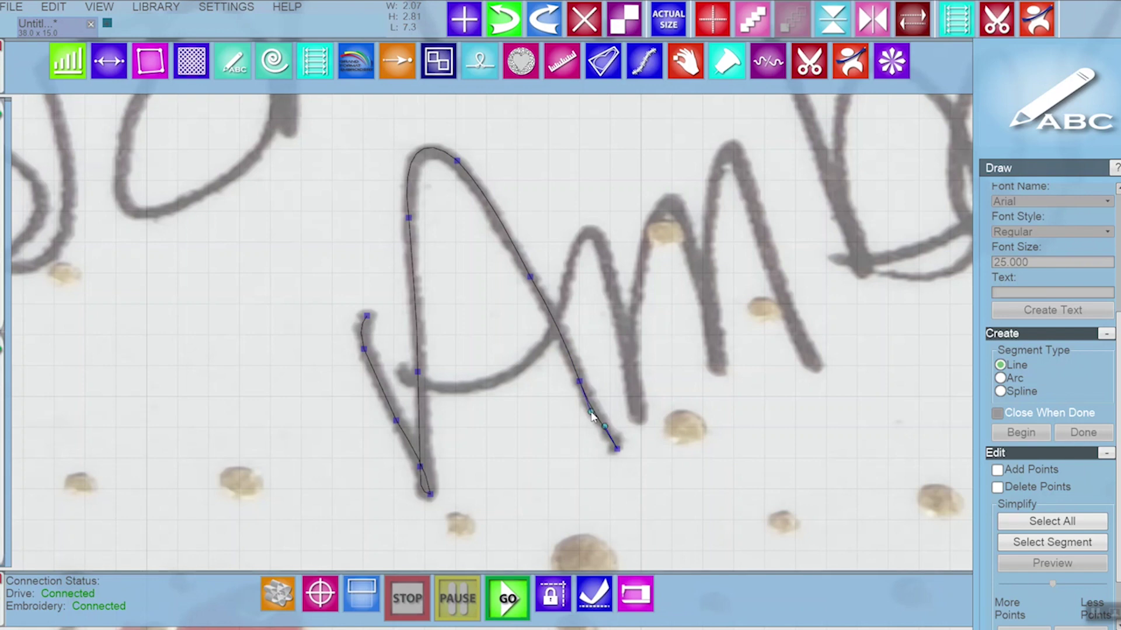
{"action": "left_click_drag", "start_coordinate": [604, 427], "coordinate": [607, 431]}
{"action": "left_click", "coordinate": [615, 446]}
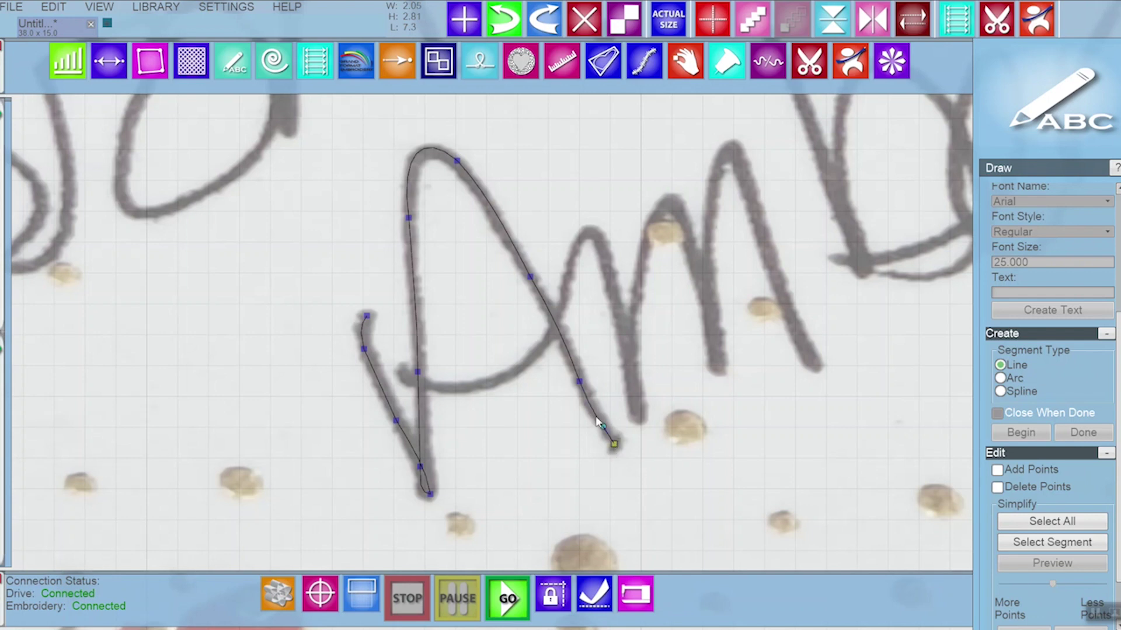